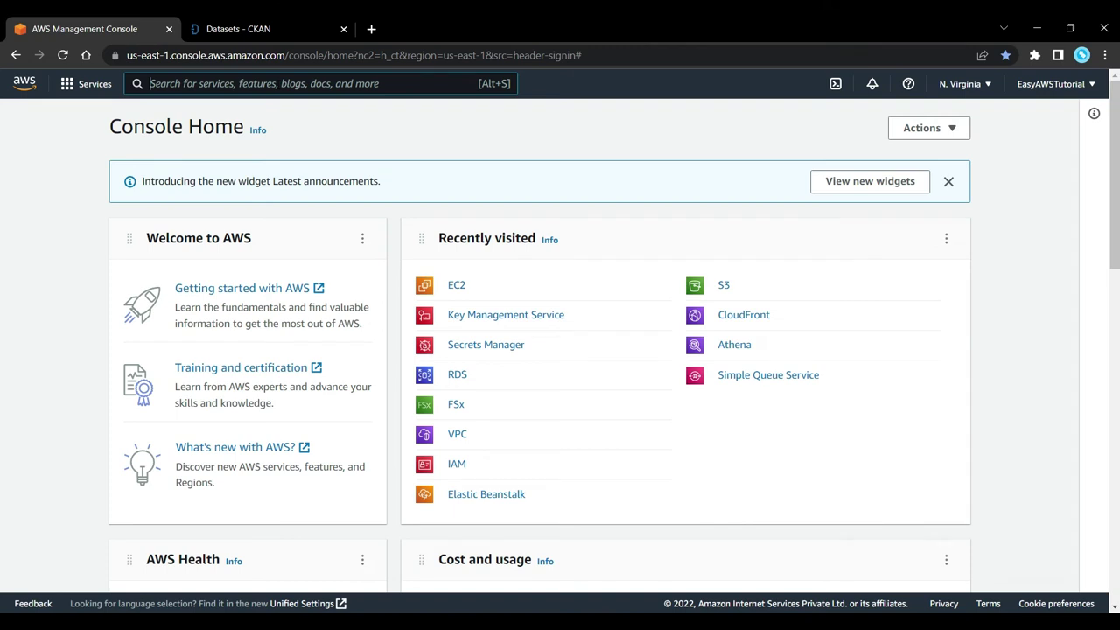
Step: Search the AWS console for QuickSight ('quixksight') to reach its Analyses page
{"action": "type", "text": "quixksight"}
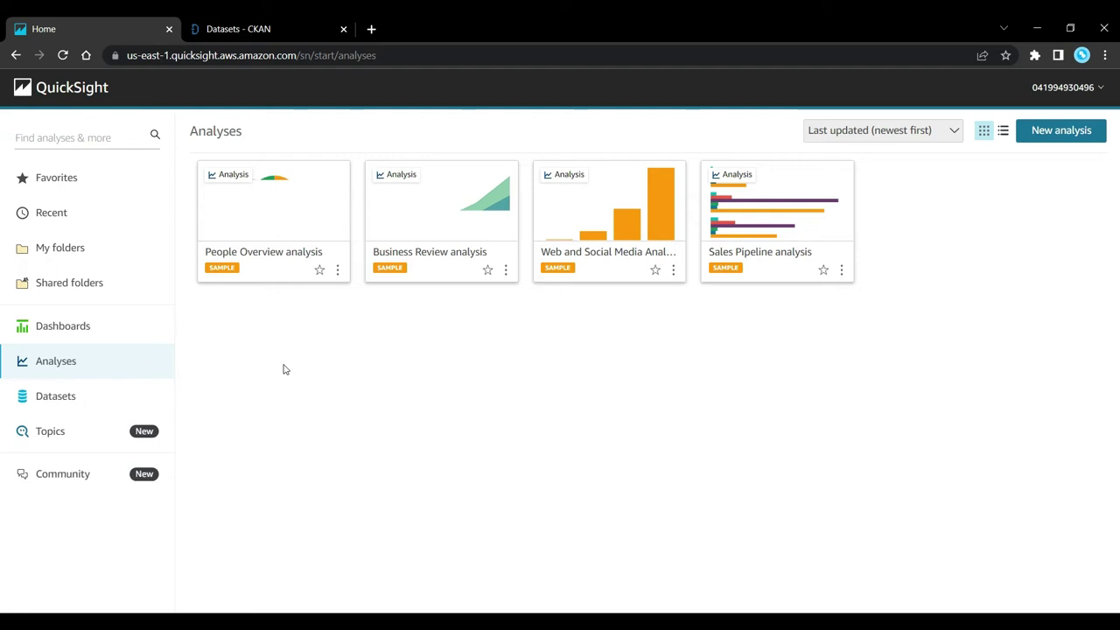
Step: Start a new analysis from the Analyses page to list the four sample datasets
{"action": "left_click_drag", "start_coordinate": [180, 184], "coordinate": [899, 308]}
{"action": "left_click", "coordinate": [800, 342]}
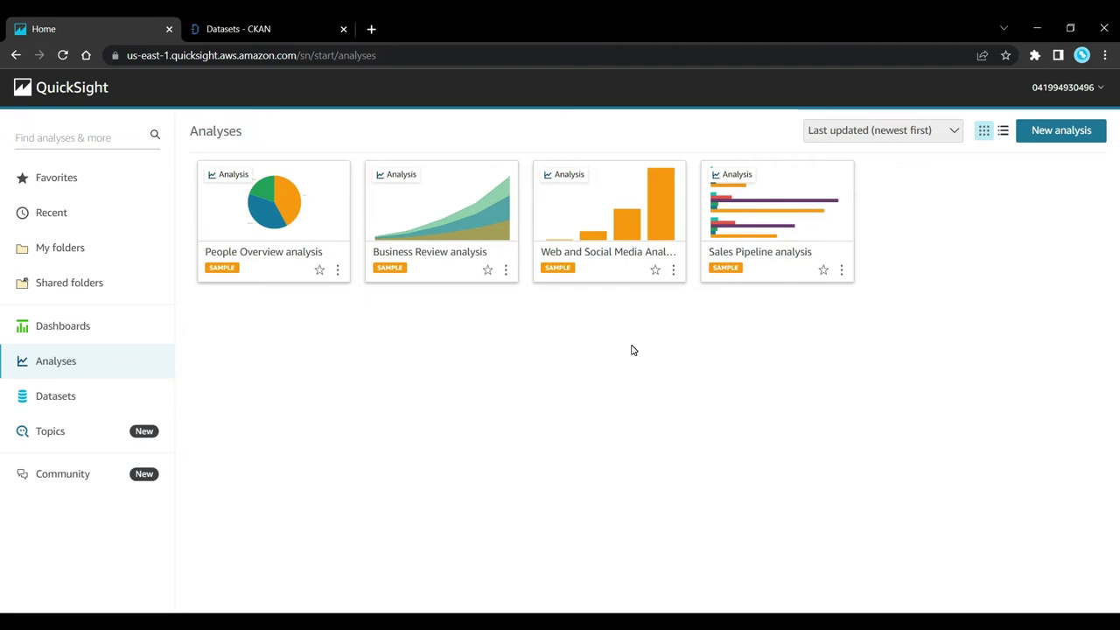
{"action": "left_click", "coordinate": [1043, 142]}
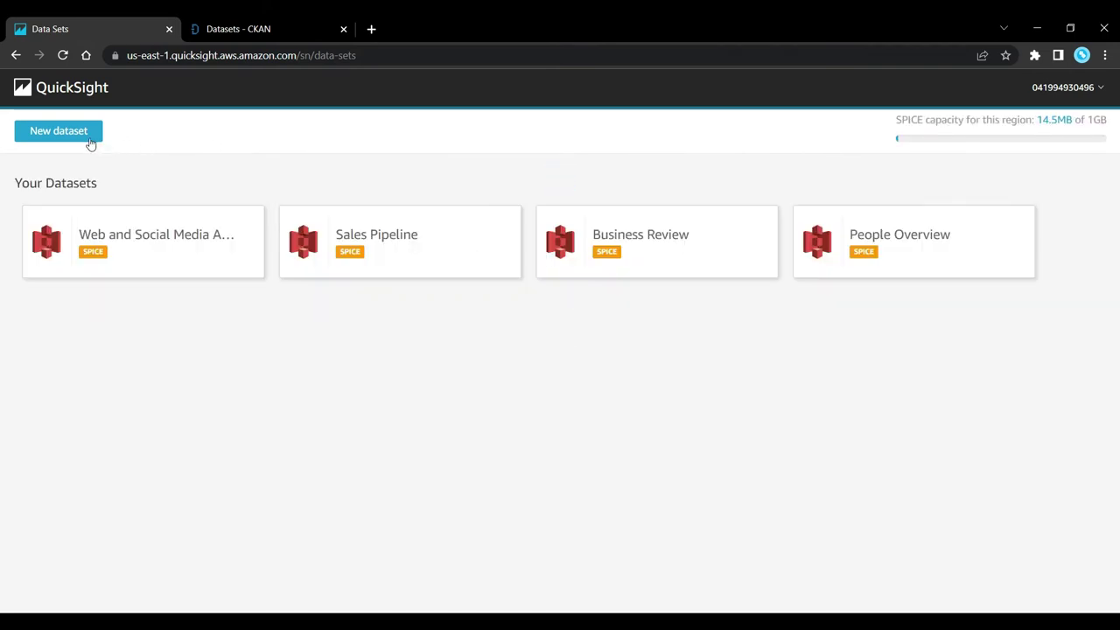
Step: Begin a new dataset, review the data source tiles, then switch to the Data.gov catalog tab
{"action": "left_click", "coordinate": [91, 142]}
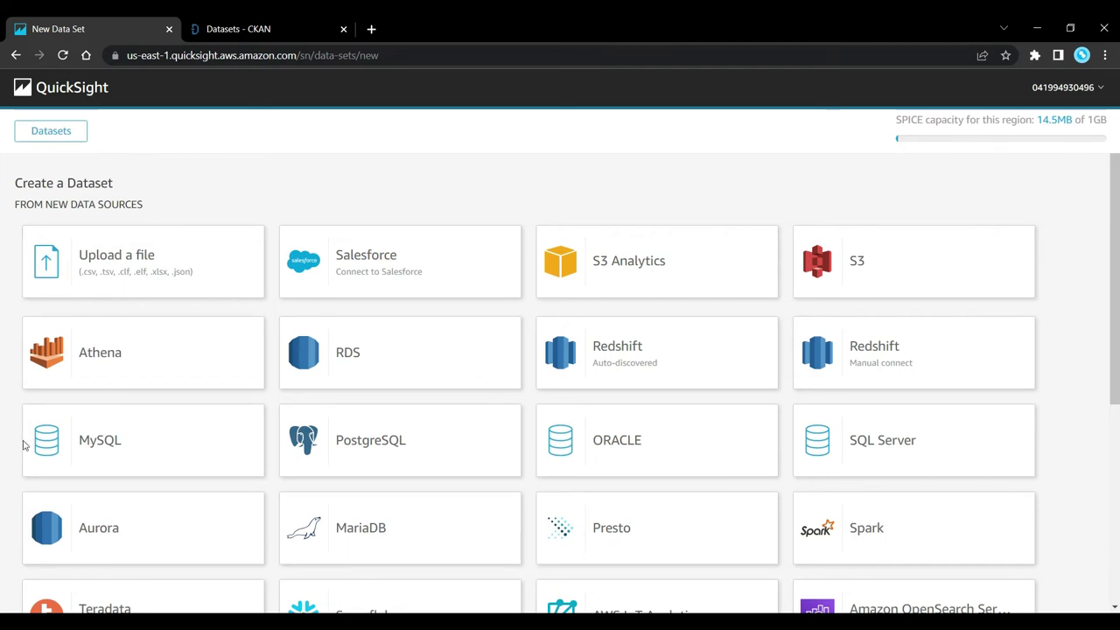
{"action": "left_click_drag", "start_coordinate": [54, 460], "coordinate": [113, 457]}
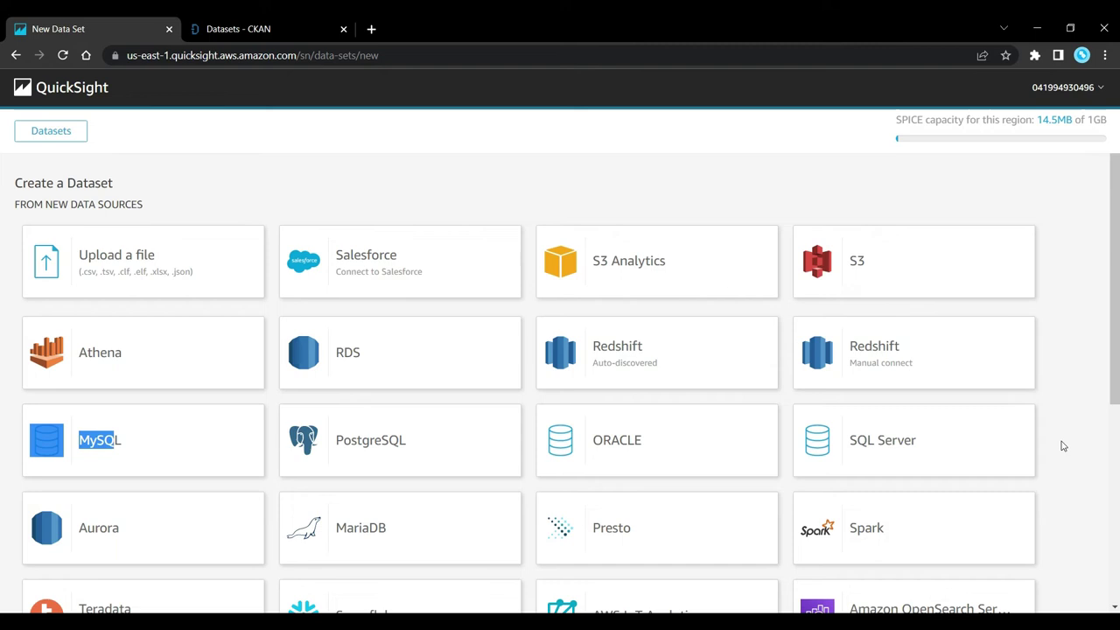
{"action": "left_click_drag", "start_coordinate": [1062, 445], "coordinate": [847, 438]}
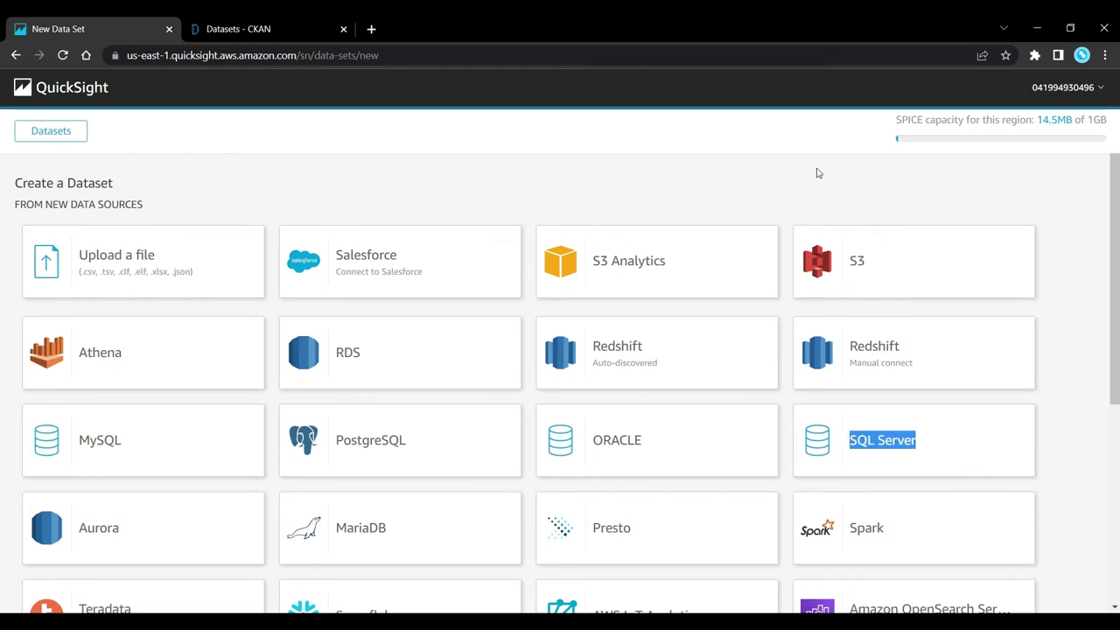
{"action": "left_click_drag", "start_coordinate": [815, 173], "coordinate": [778, 158]}
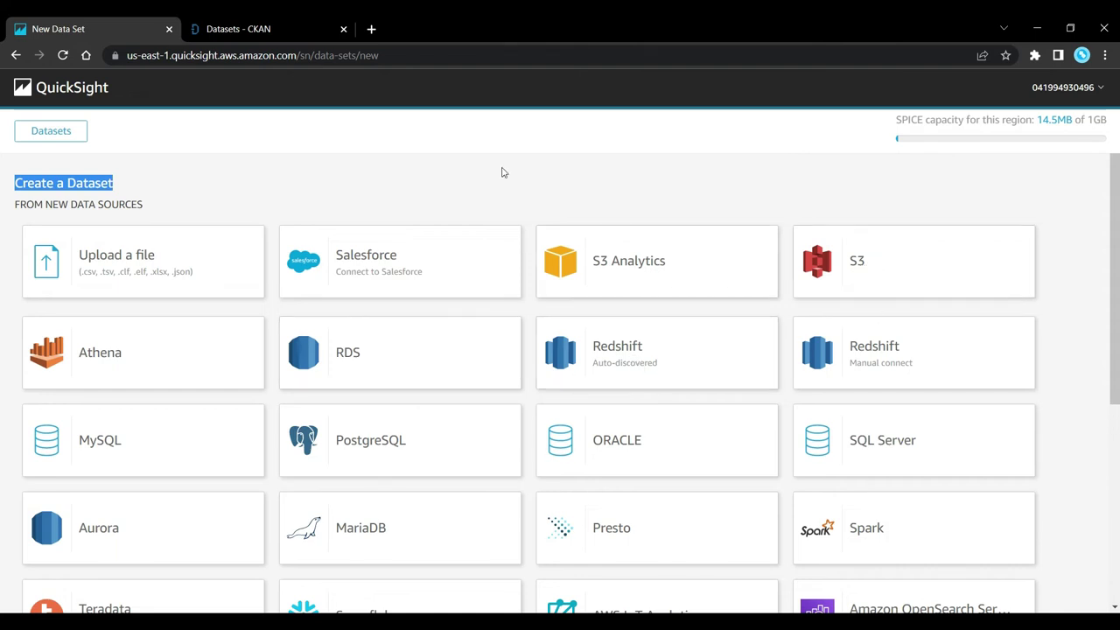
{"action": "left_click", "coordinate": [467, 155]}
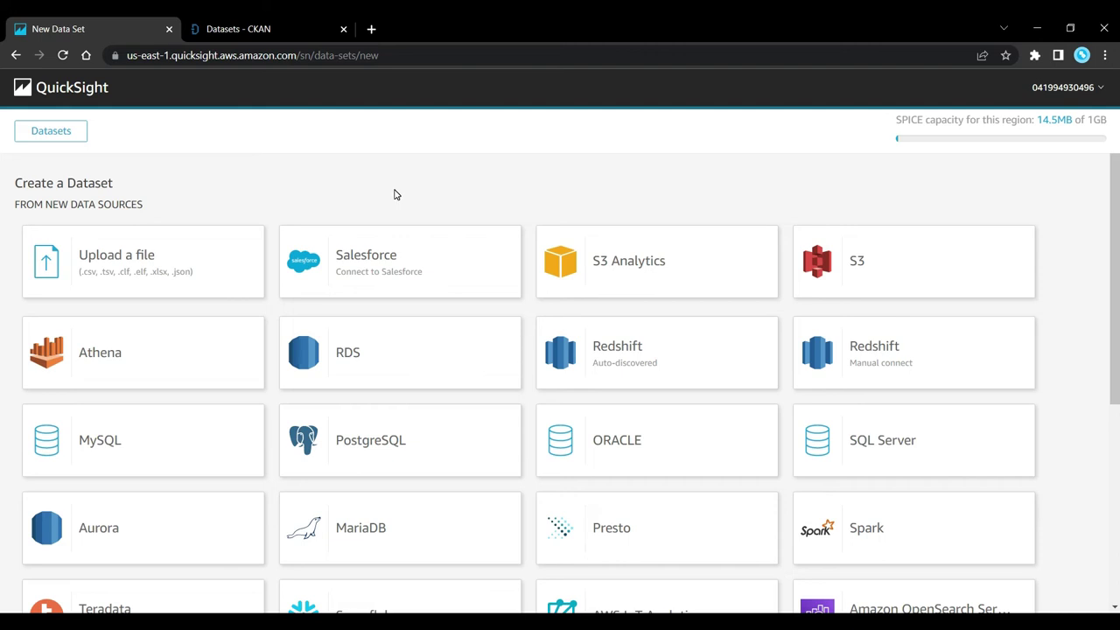
{"action": "left_click", "coordinate": [289, 22]}
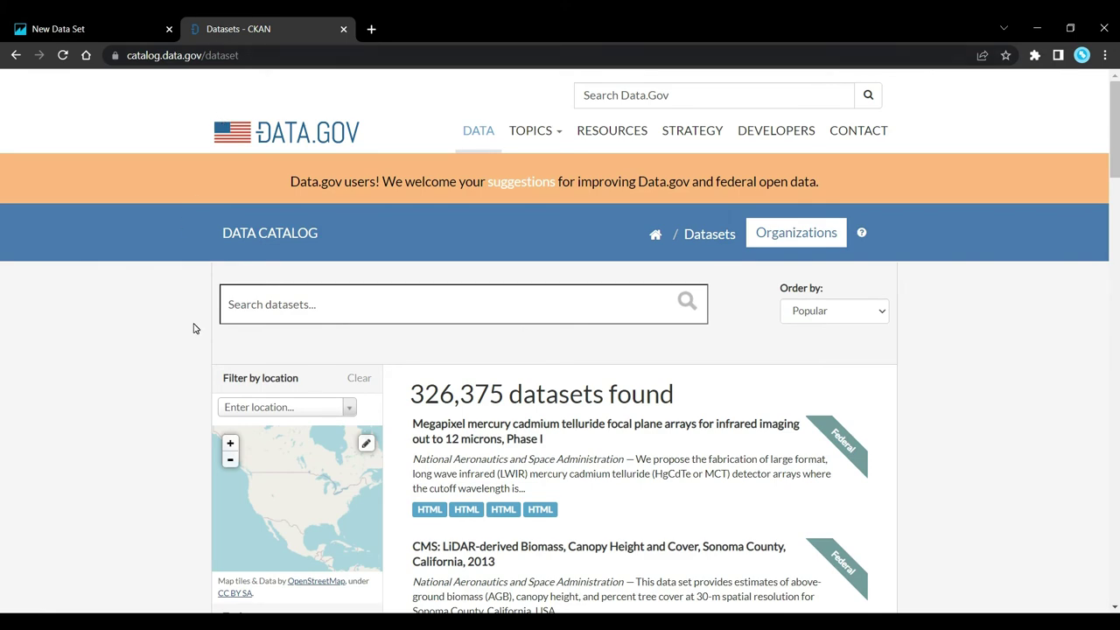
Step: Scroll through the Data.gov topic filters and results, then go back to QuickSight's New Data Set tab
{"action": "scroll", "coordinate": [191, 325], "scroll_direction": "down", "scroll_amount": 5}
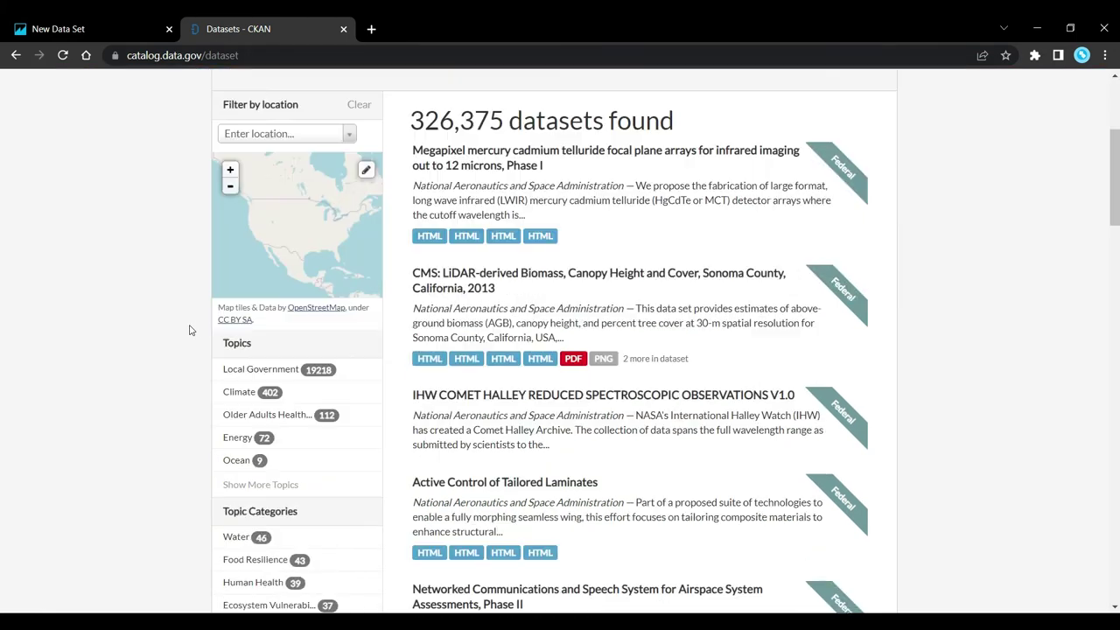
{"action": "left_click_drag", "start_coordinate": [201, 232], "coordinate": [301, 300]}
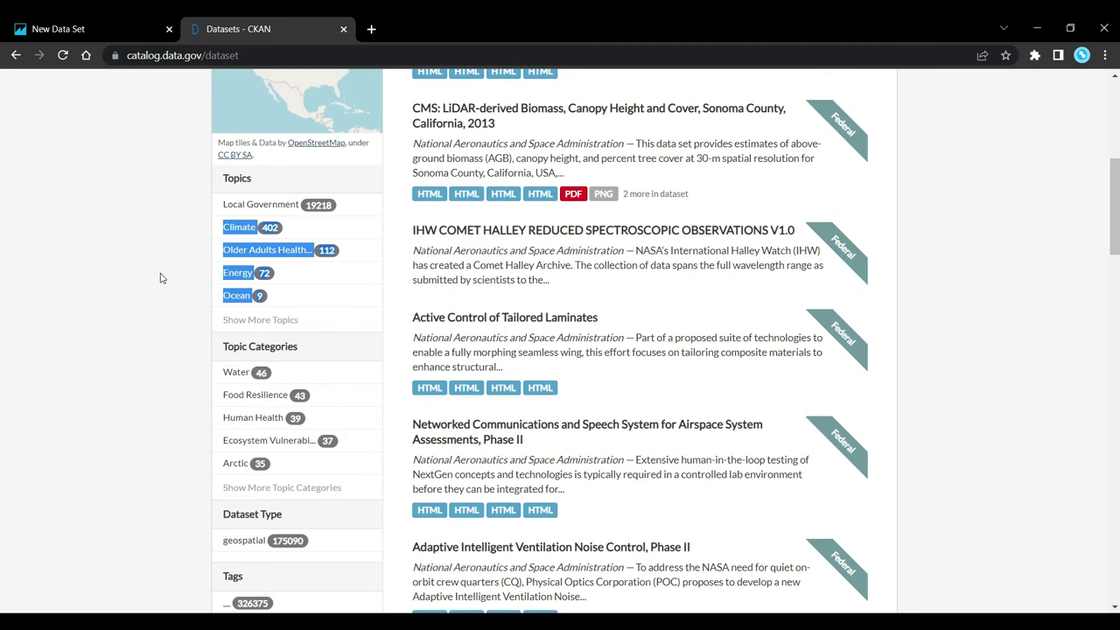
{"action": "left_click", "coordinate": [109, 28]}
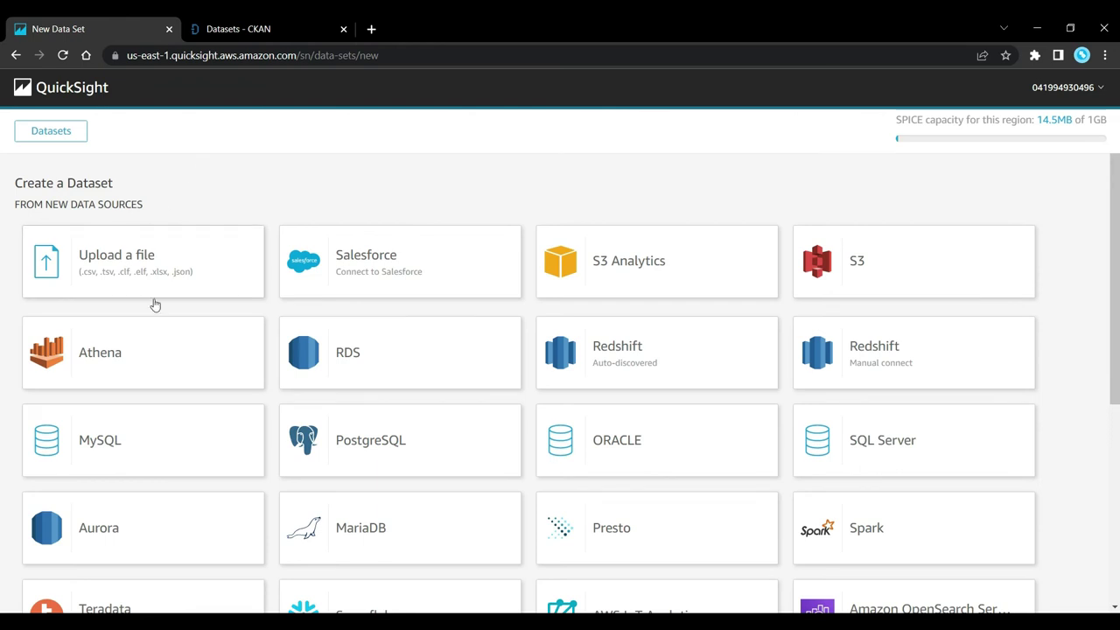
Step: Upload revtime.csv from Downloads and accept the default upload settings
{"action": "left_click", "coordinate": [151, 265]}
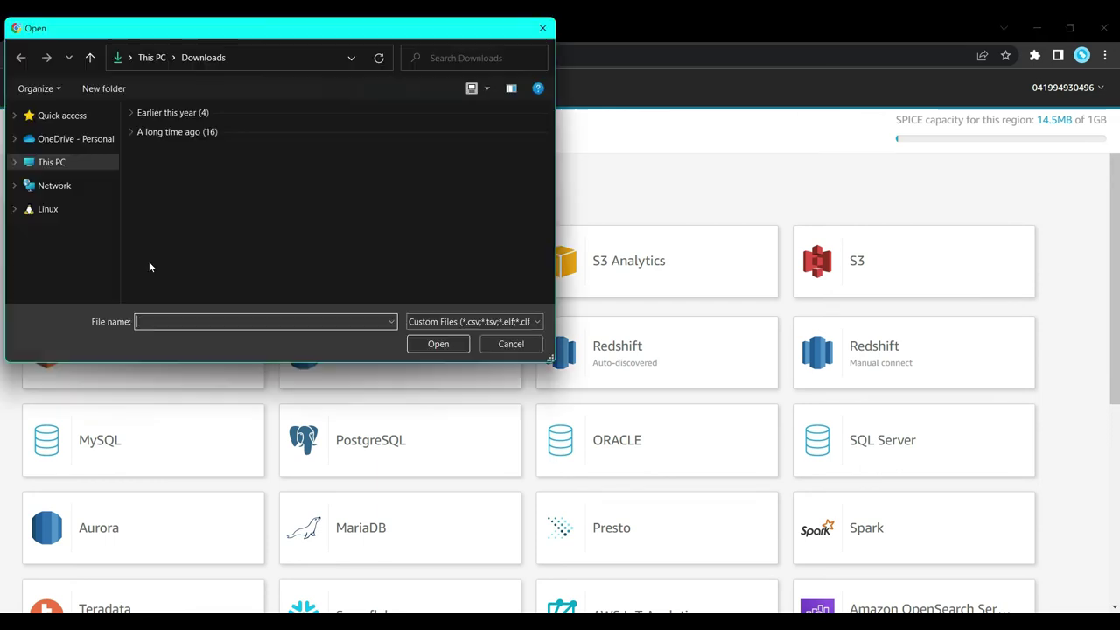
{"action": "left_click", "coordinate": [167, 218]}
{"action": "left_click", "coordinate": [437, 342]}
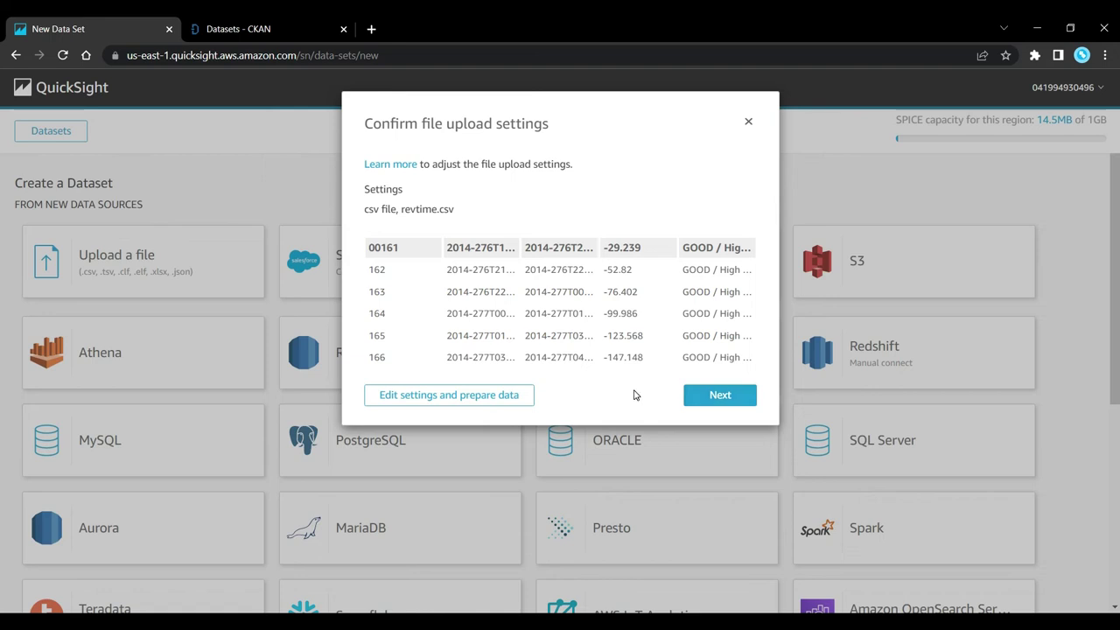
{"action": "left_click", "coordinate": [475, 398]}
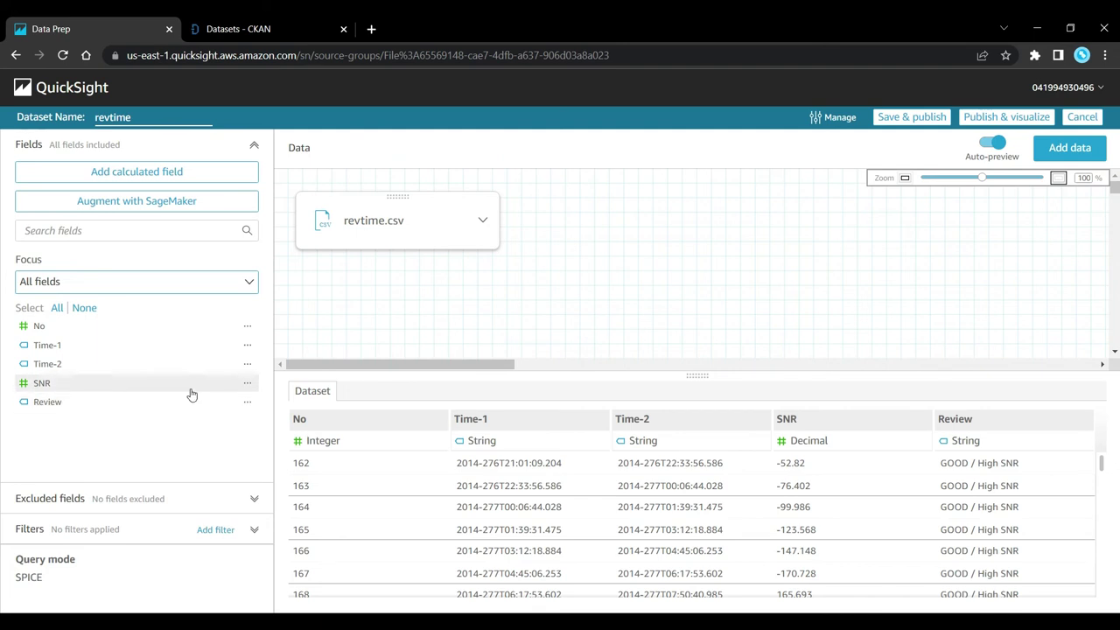
Step: Exclude the Time-2 field from the revtime dataset and enlarge the data preview table
{"action": "left_click", "coordinate": [247, 367]}
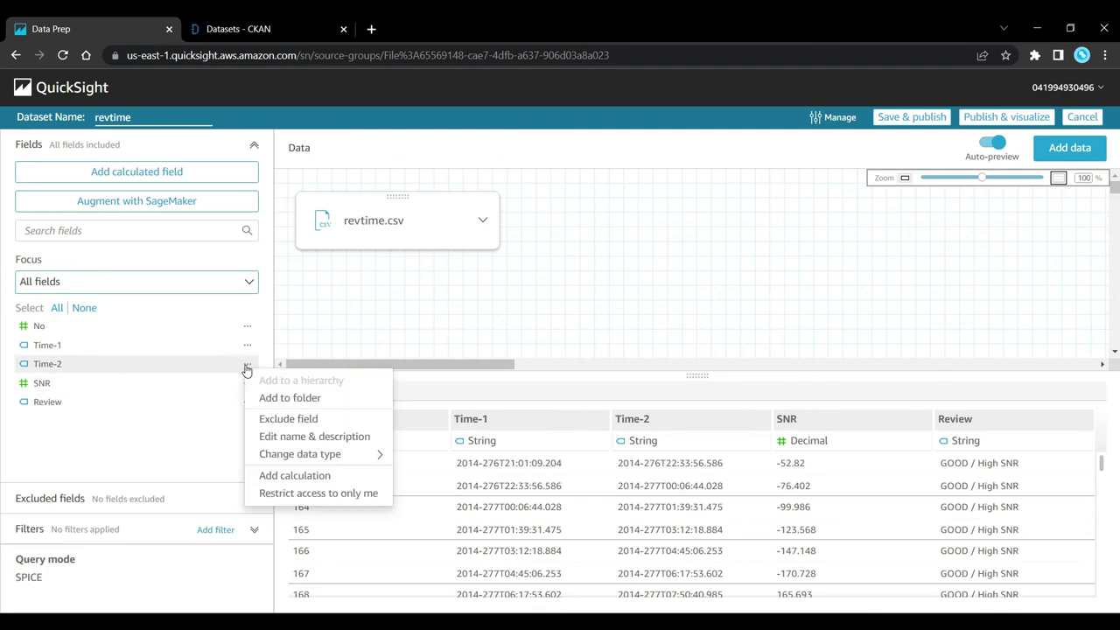
{"action": "left_click", "coordinate": [291, 420]}
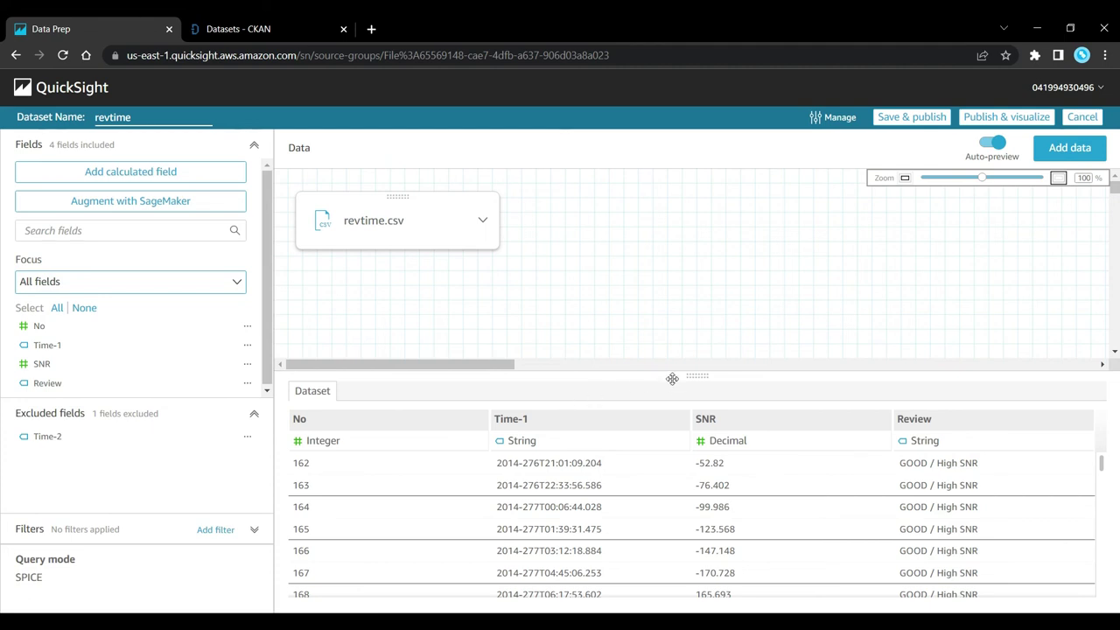
{"action": "left_click_drag", "start_coordinate": [672, 379], "coordinate": [662, 265]}
{"action": "left_click", "coordinate": [652, 435]}
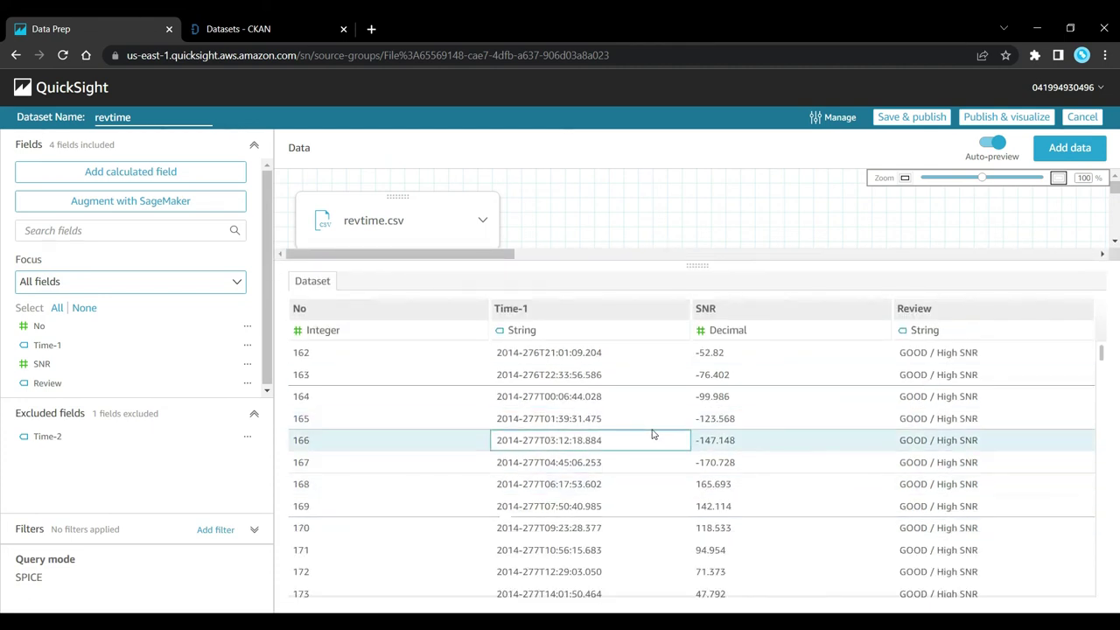
{"action": "key", "text": "Up"}
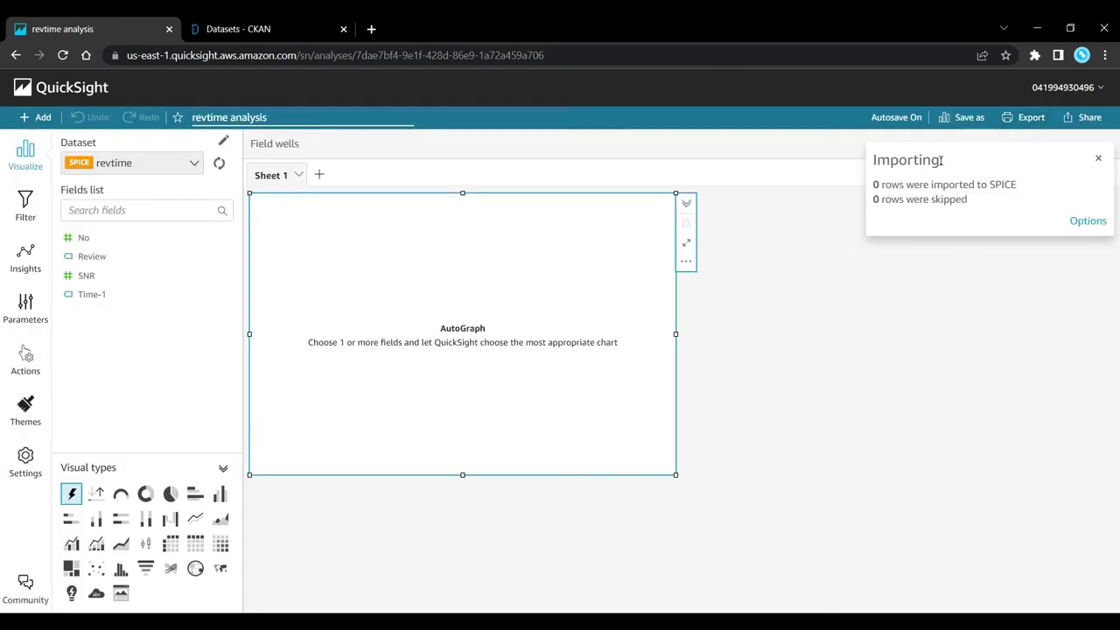
Step: Wait until the revtime import completes with 10756 rows loaded and 0 skipped
{"action": "left_click_drag", "start_coordinate": [869, 155], "coordinate": [995, 220]}
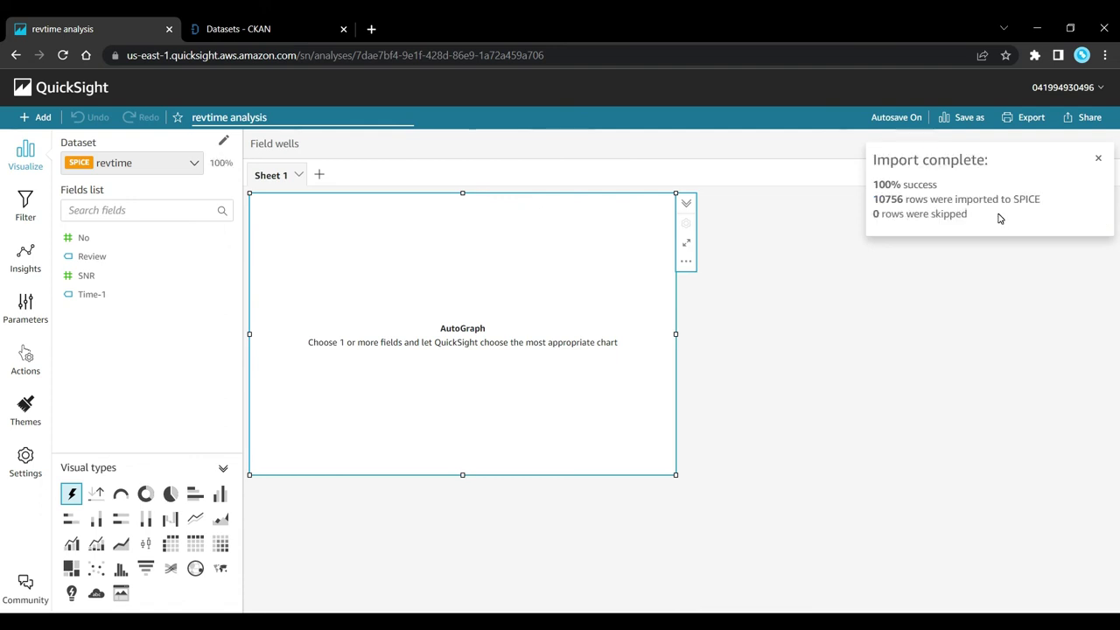
{"action": "left_click_drag", "start_coordinate": [871, 158], "coordinate": [1045, 183]}
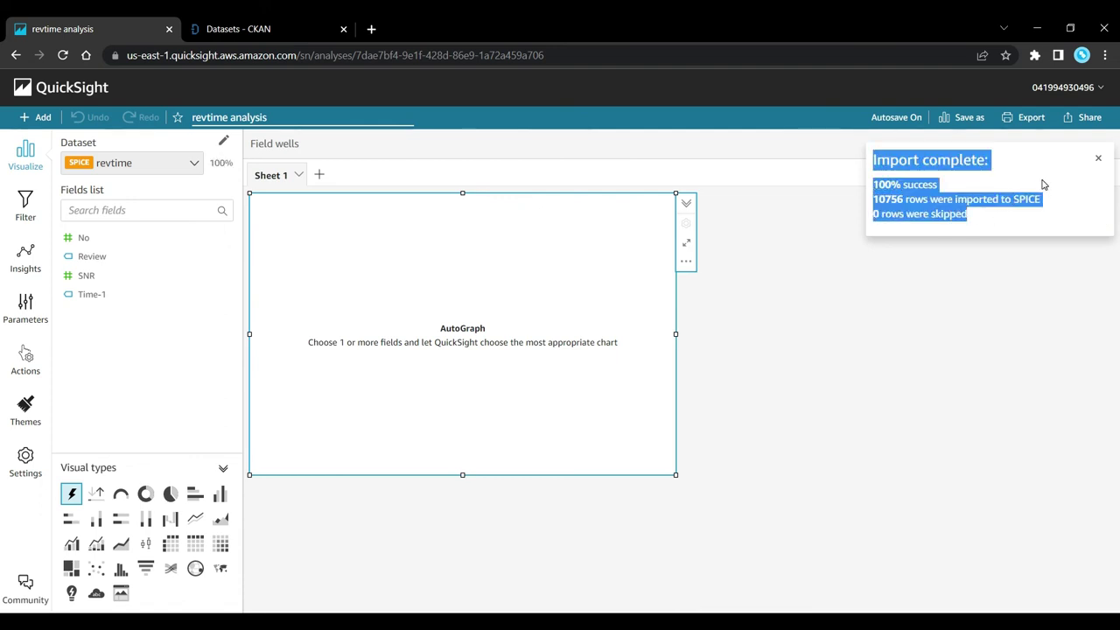
{"action": "left_click", "coordinate": [976, 160]}
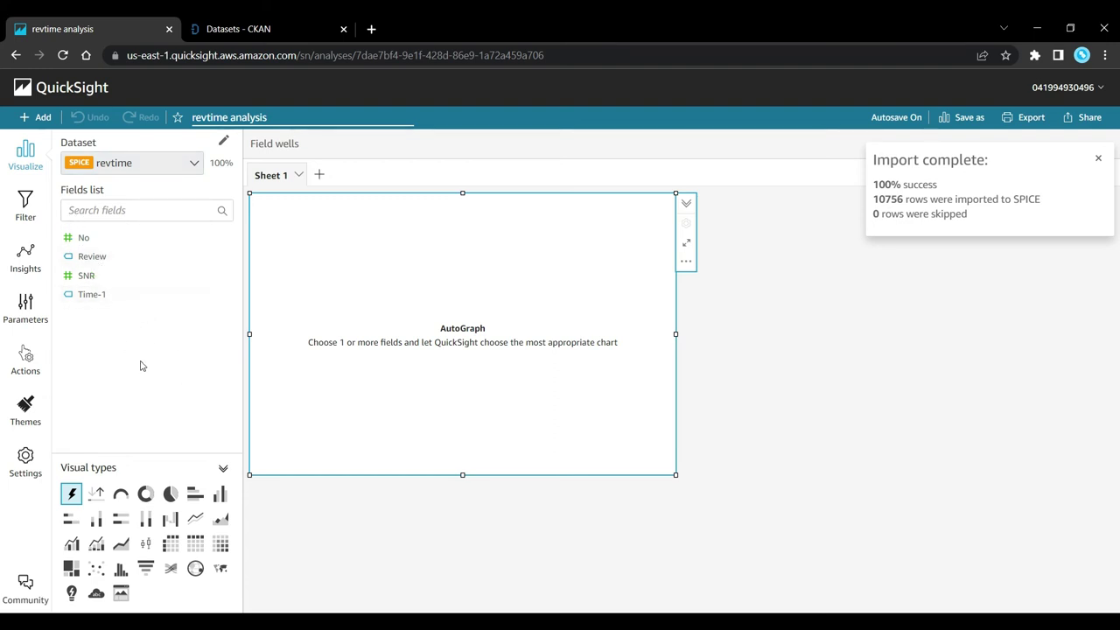
Step: Change the visual to a pie chart with slices grouped by Review
{"action": "left_click", "coordinate": [121, 496]}
{"action": "left_click", "coordinate": [146, 496]}
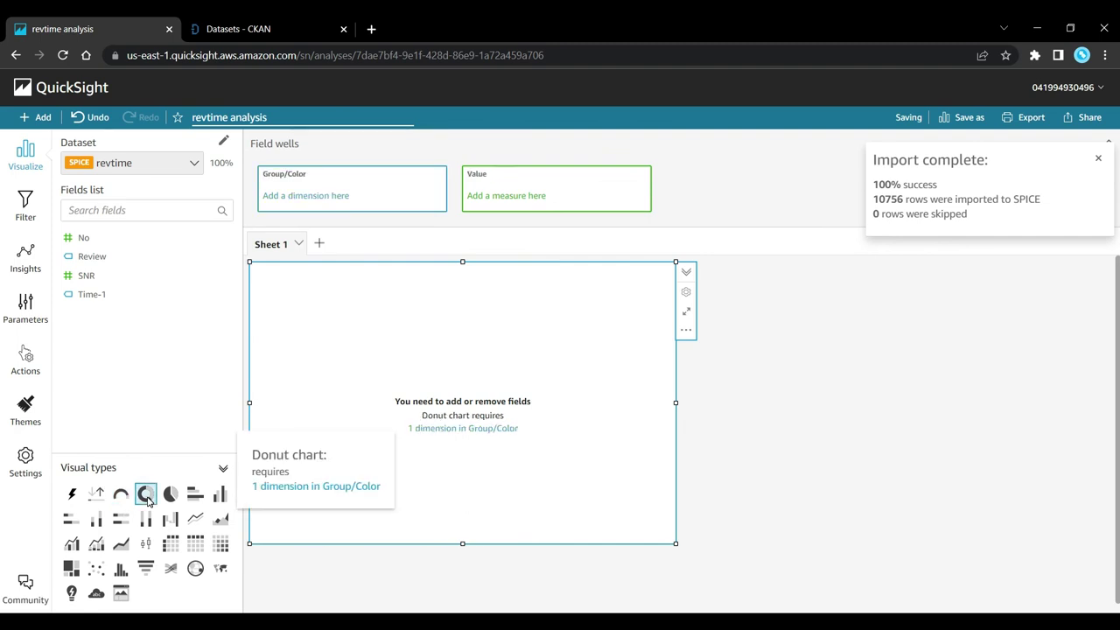
{"action": "left_click", "coordinate": [169, 497]}
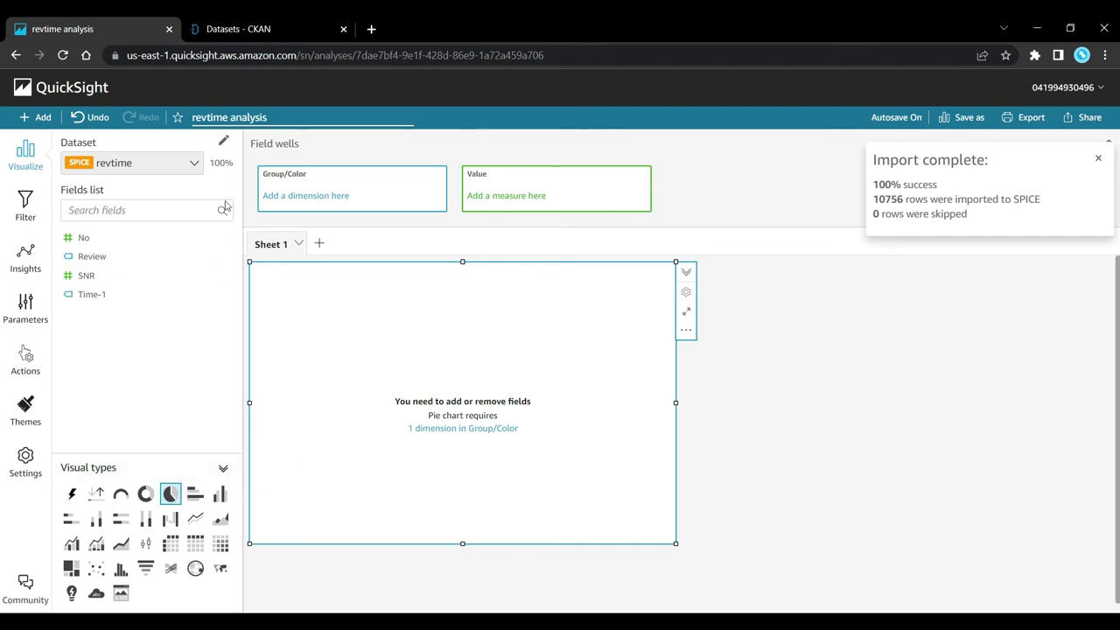
{"action": "left_click", "coordinate": [88, 257]}
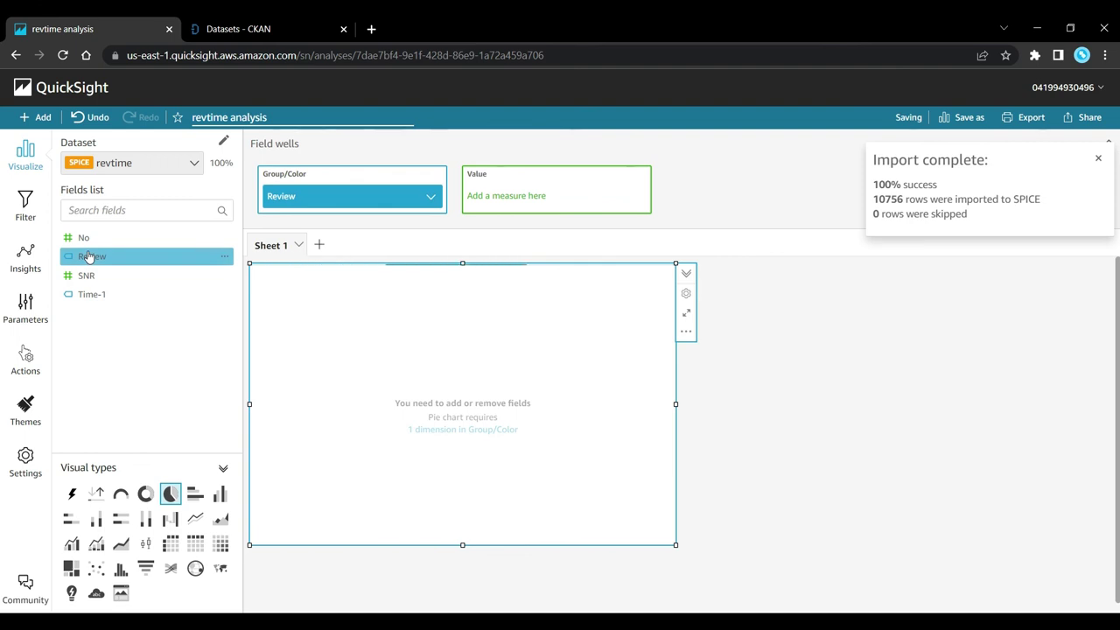
Step: Widen the pie chart and inspect the GOOD / High SNR slice options, then deselect it
{"action": "left_click", "coordinate": [725, 455]}
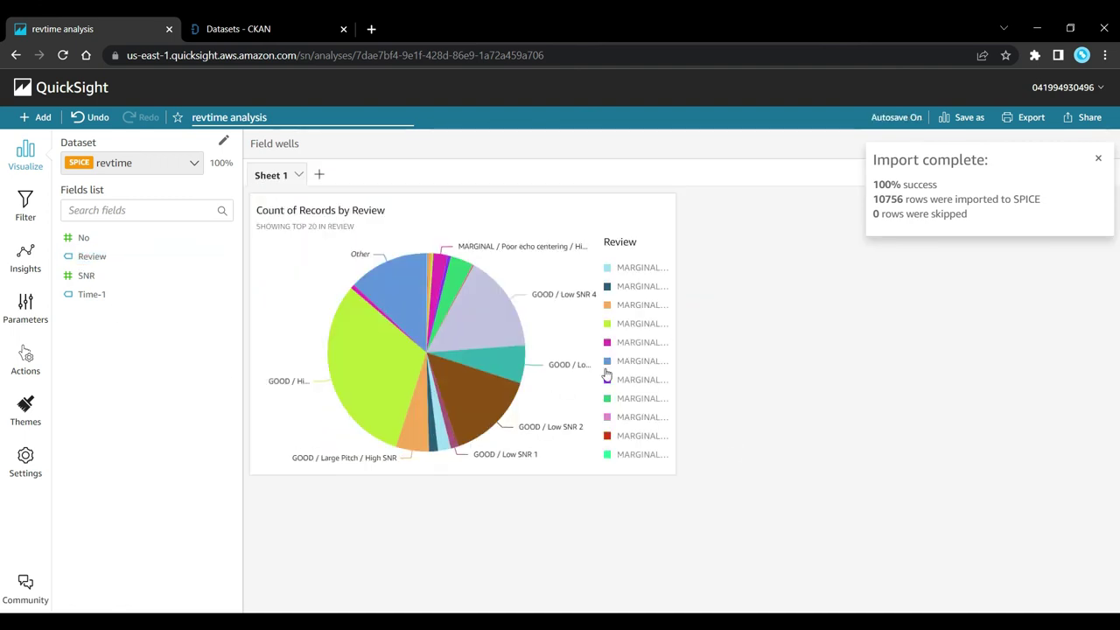
{"action": "left_click", "coordinate": [675, 540]}
{"action": "left_click_drag", "start_coordinate": [676, 544], "coordinate": [723, 544]}
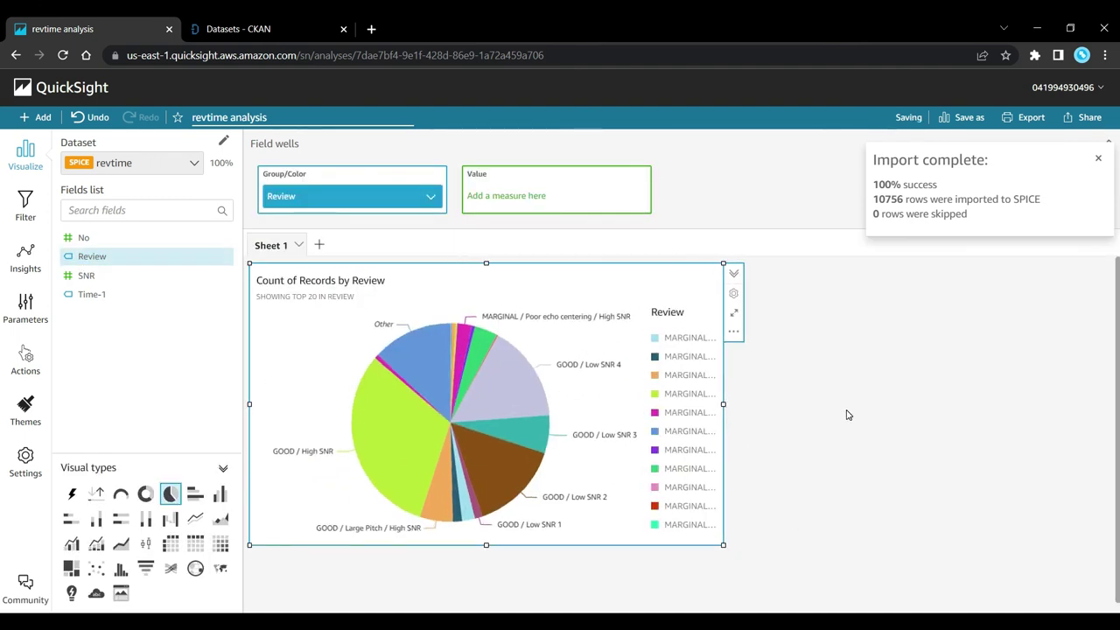
{"action": "mouse_move", "coordinate": [440, 453]}
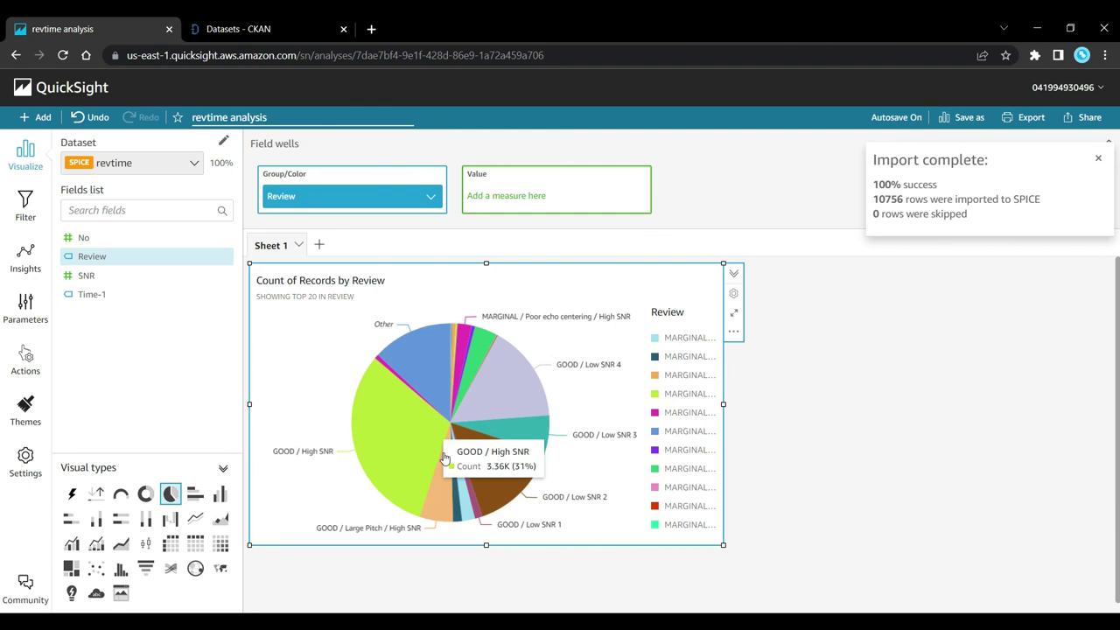
{"action": "left_click", "coordinate": [401, 438]}
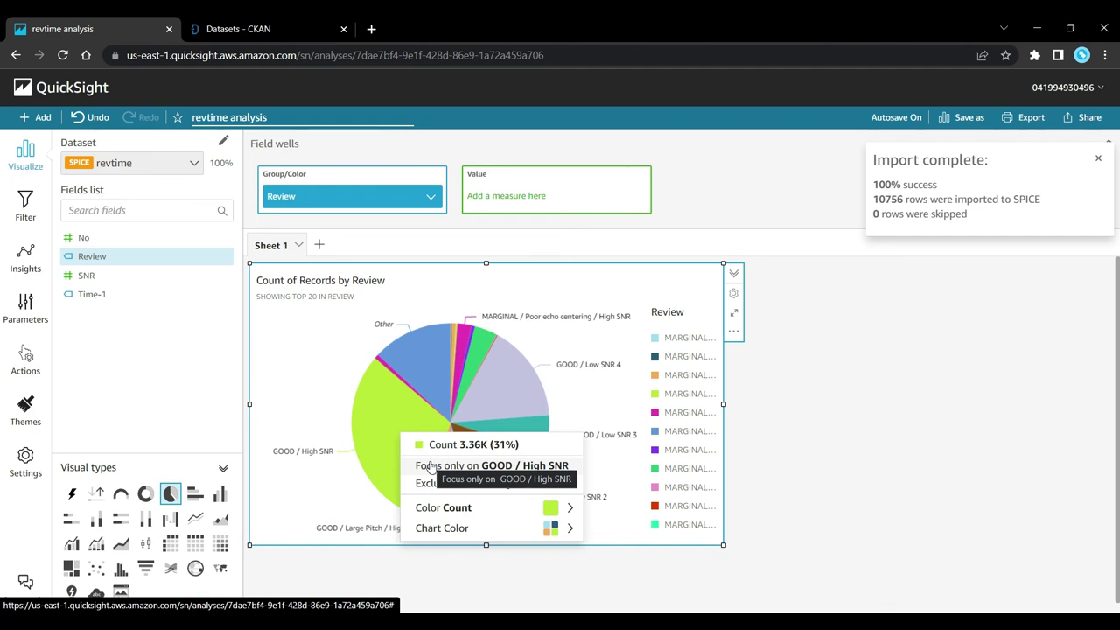
{"action": "left_click", "coordinate": [906, 444]}
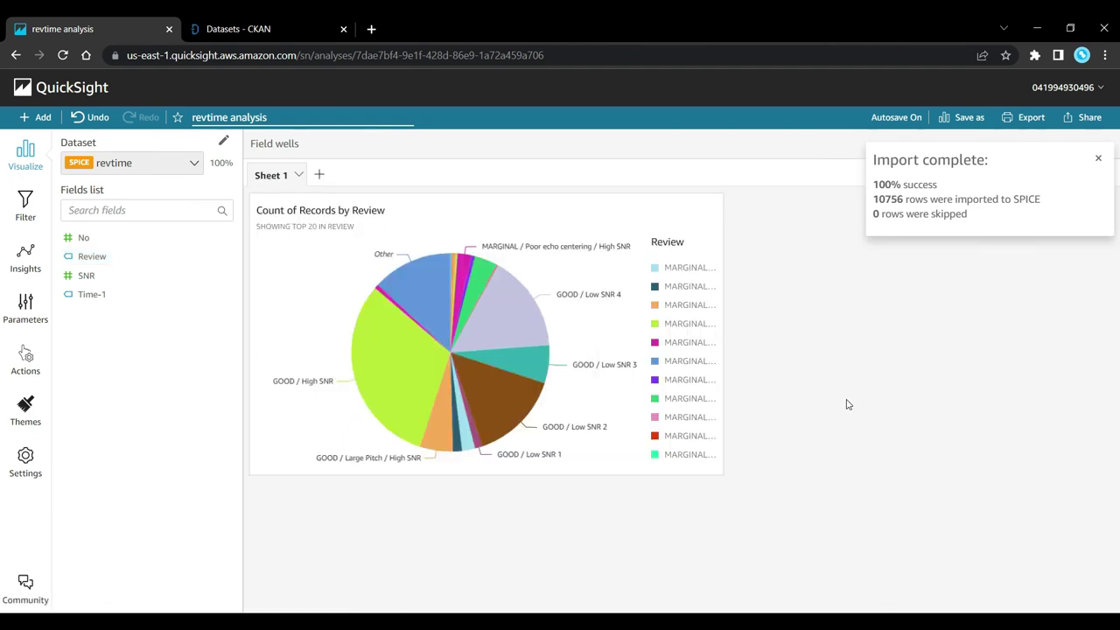